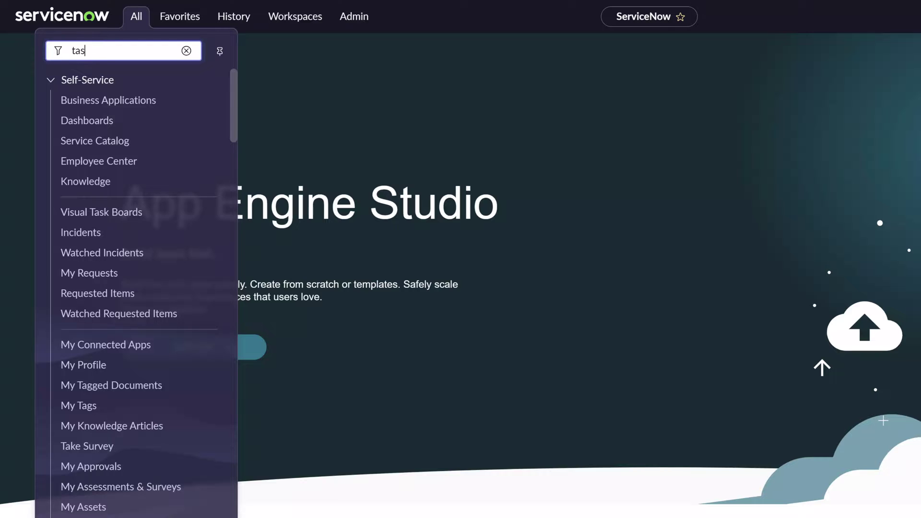
- Open the All application navigator with its empty Filter box
type("ks")
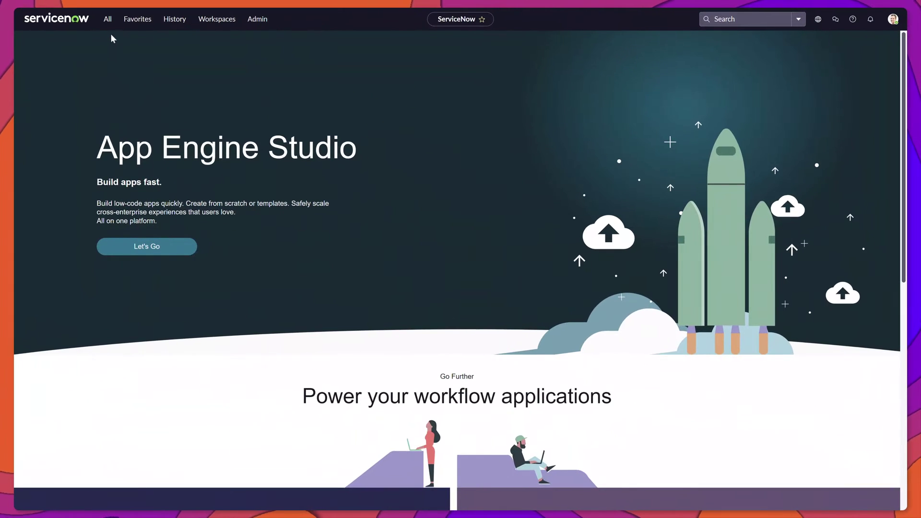
left_click(109, 23)
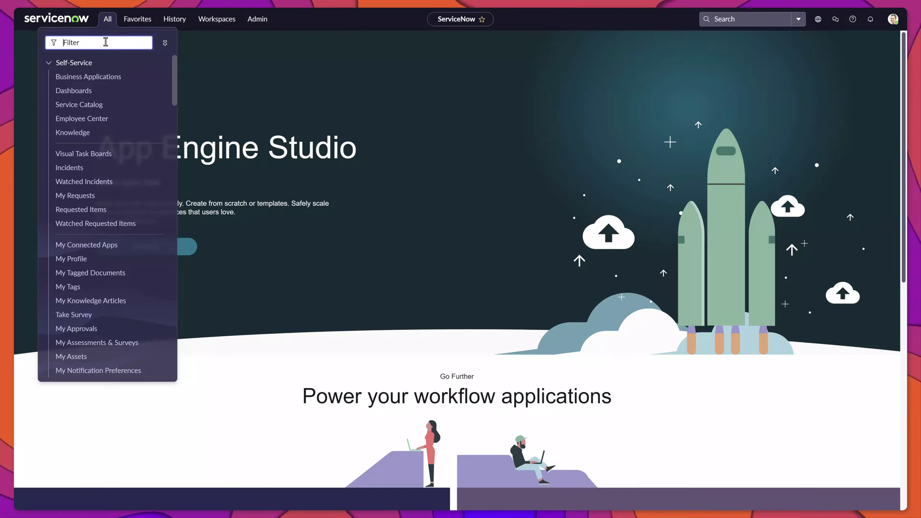
- Filter the navigator for 'tasks' and open Service Catalog > Catalog Tasks
type("tasks")
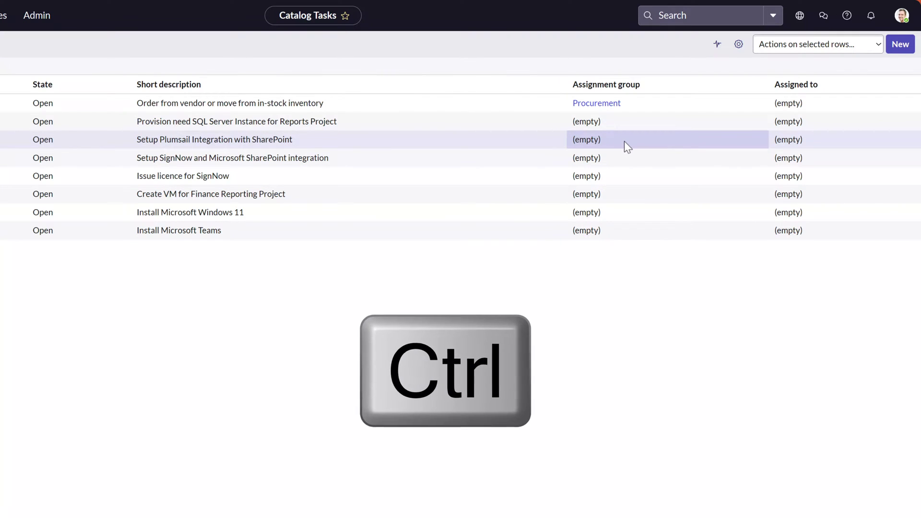
- Multi-select the Assignment group cells of the five tasks, Plumsail through Windows 11, and open their shared editor
left_click(622, 161, "ctrl")
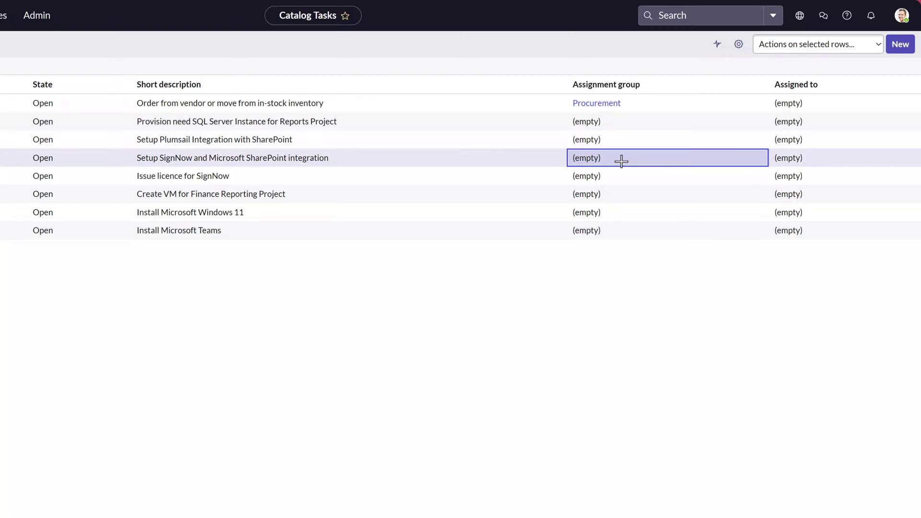
left_click_drag(622, 162, 621, 176)
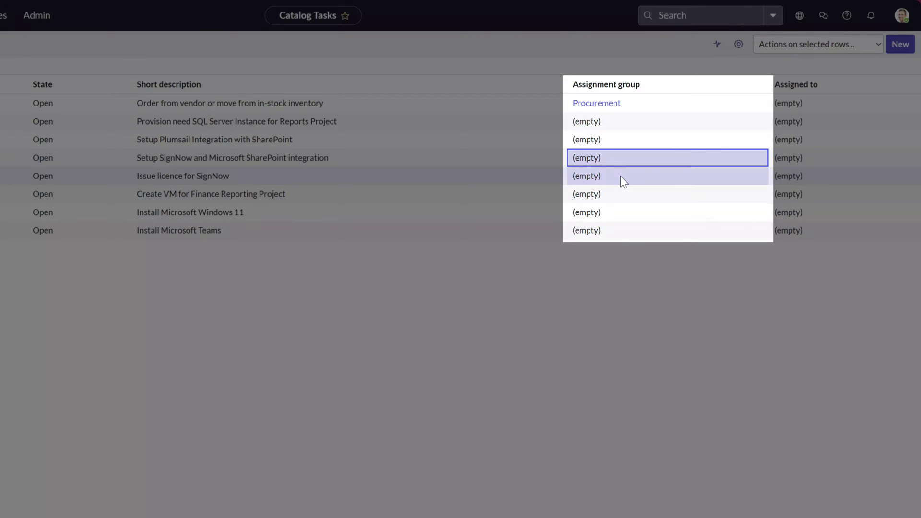
left_click_drag(620, 175, 631, 140)
left_click(627, 193, "ctrl")
left_click(630, 212, "ctrl")
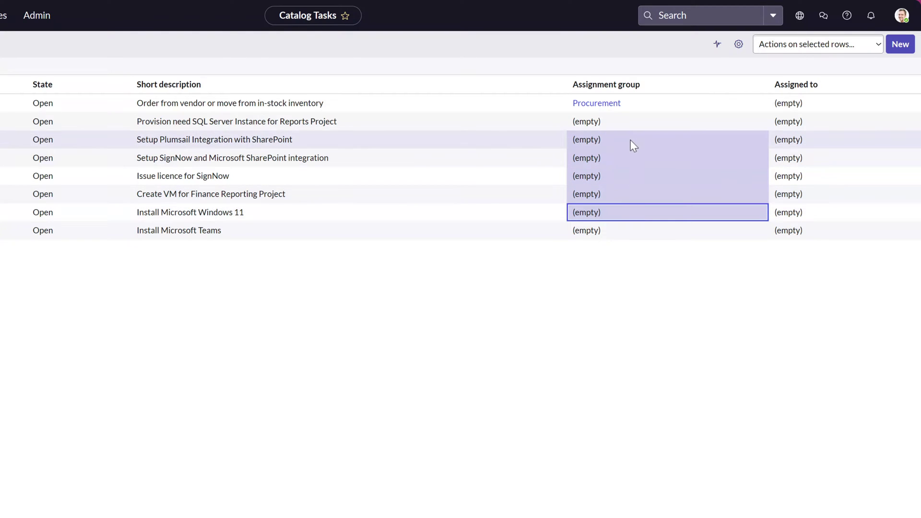
left_click(631, 140, "ctrl")
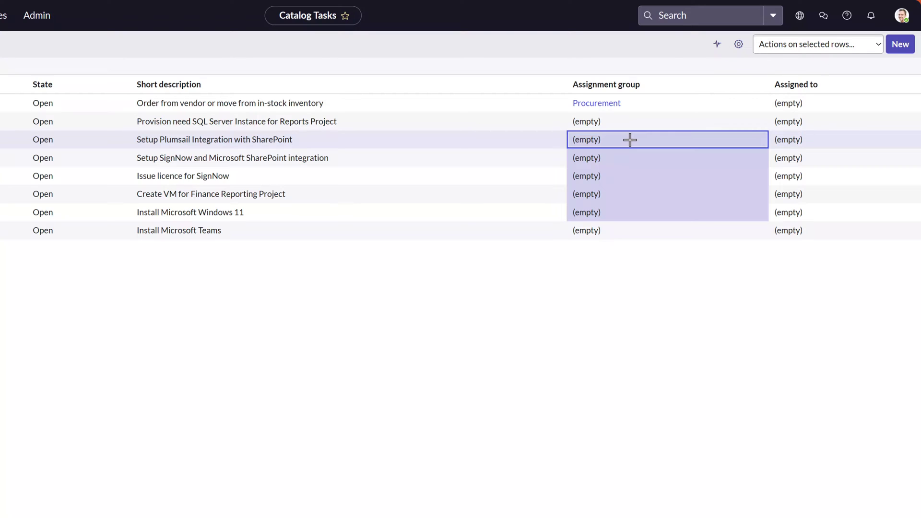
double_click(630, 141)
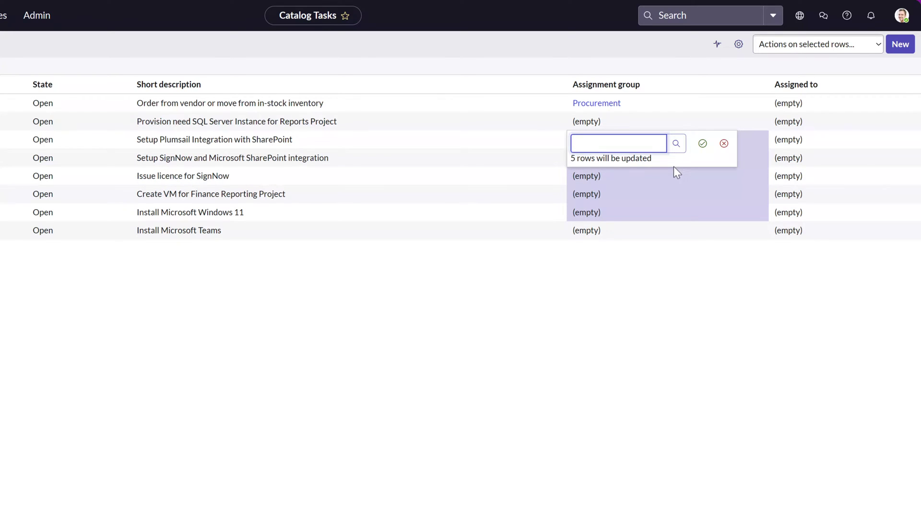
- Enter Software as the Assignment group and save it for all five rows
type("Software")
left_click(703, 144)
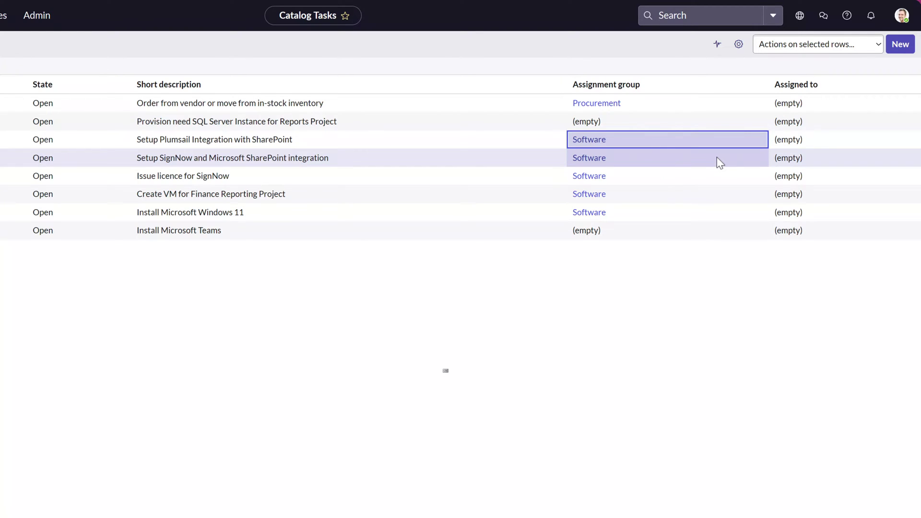
- Select the five tasks' Assigned to cells, enter the assignee, and save it for all five
left_click(717, 157, "ctrl")
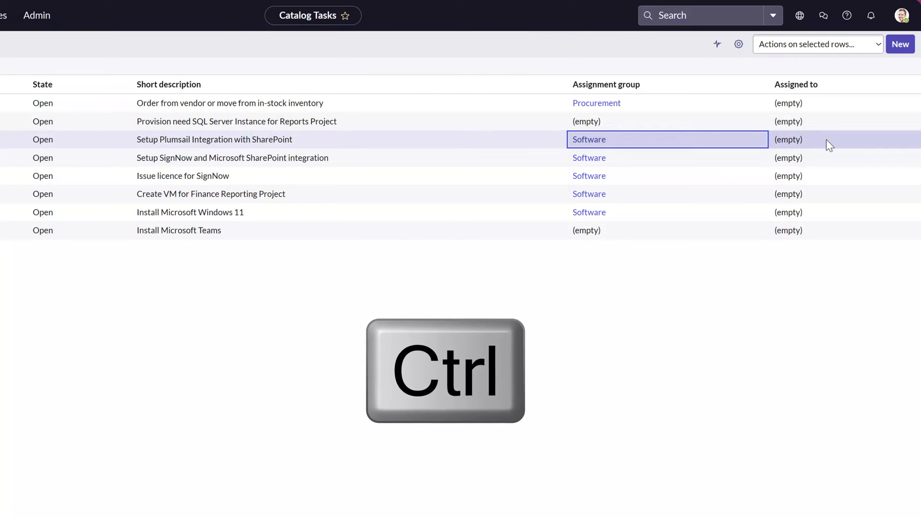
left_click_drag(826, 140, 830, 198)
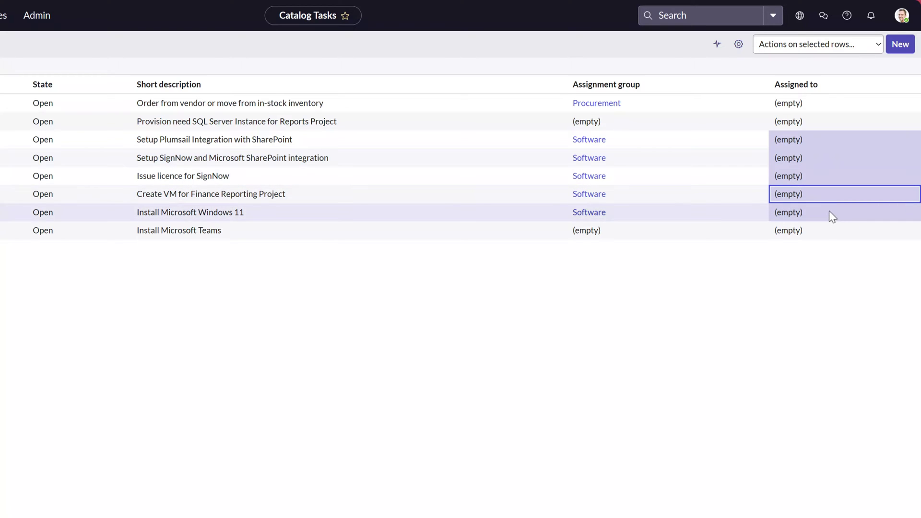
left_click(829, 211, "shift")
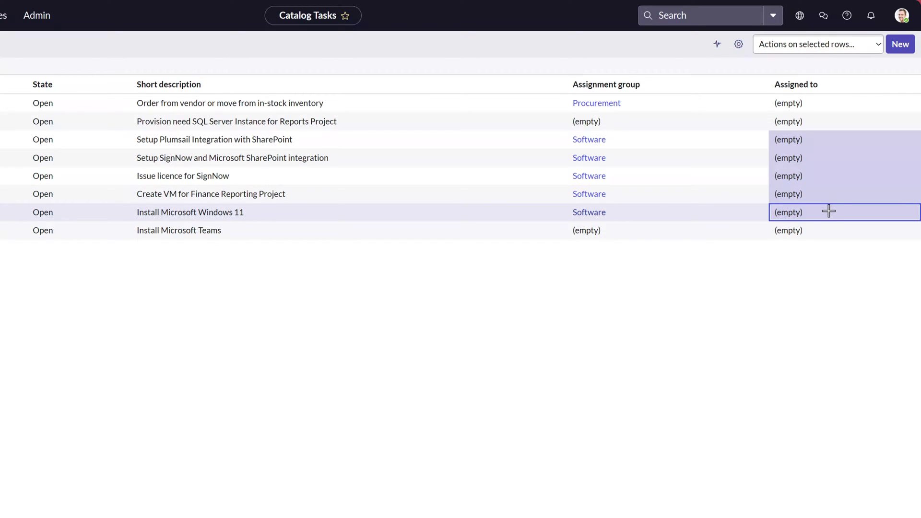
double_click(824, 161)
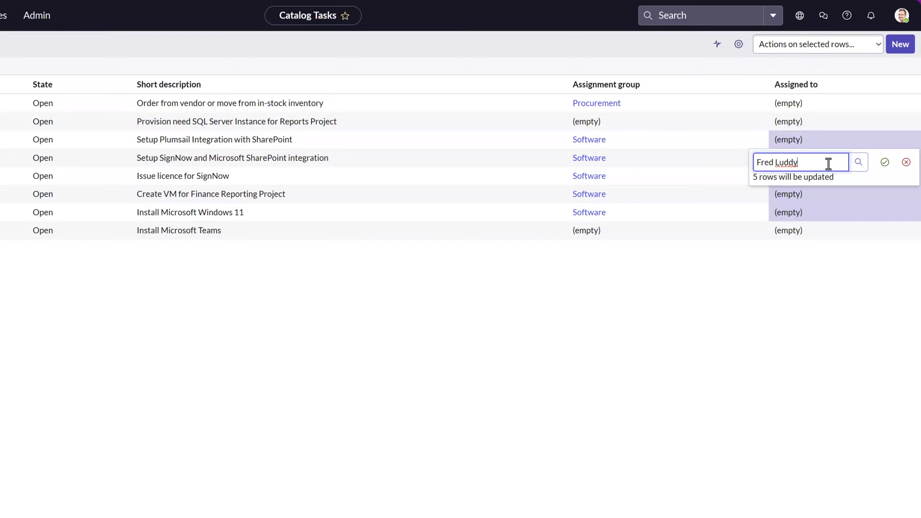
left_click(886, 165)
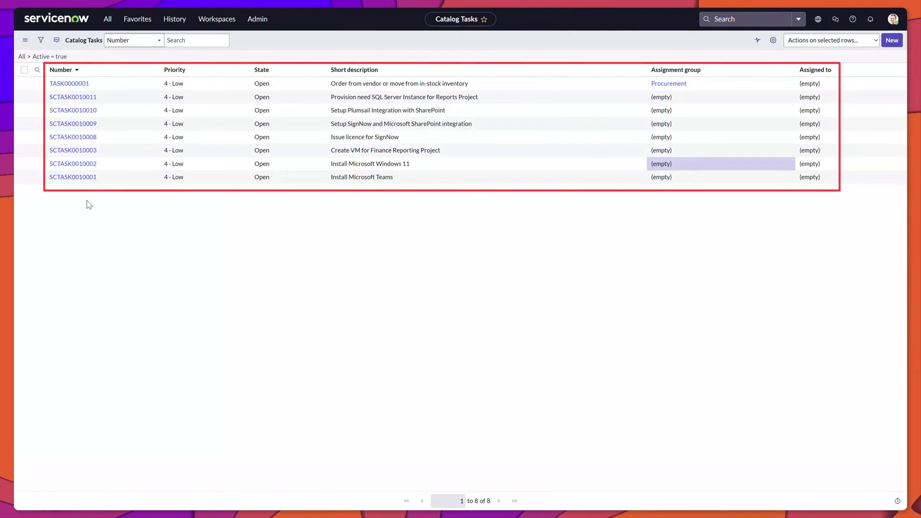
- Check tasks SCTASK0010010, 0009, 0008, 0003 and 0002 and choose to update them together in one form
left_click(24, 110)
left_click(24, 124)
left_click(24, 137)
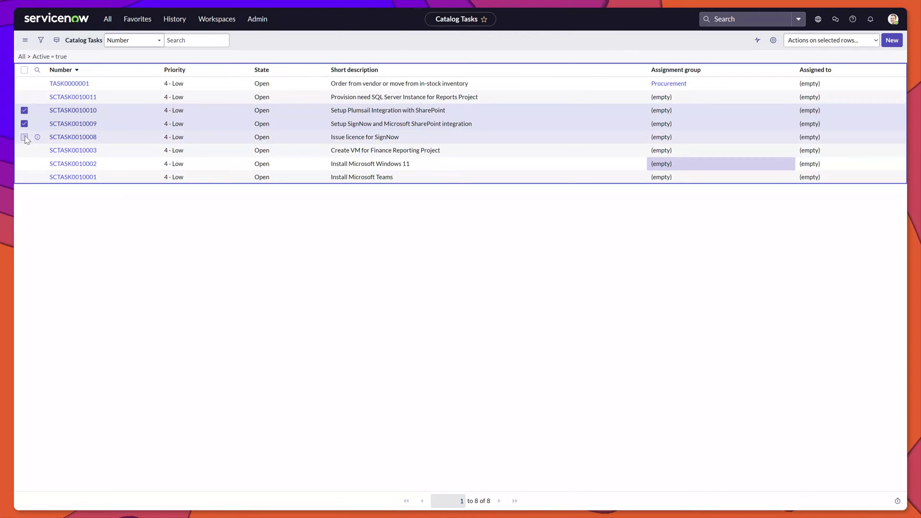
left_click(24, 150)
left_click(24, 164)
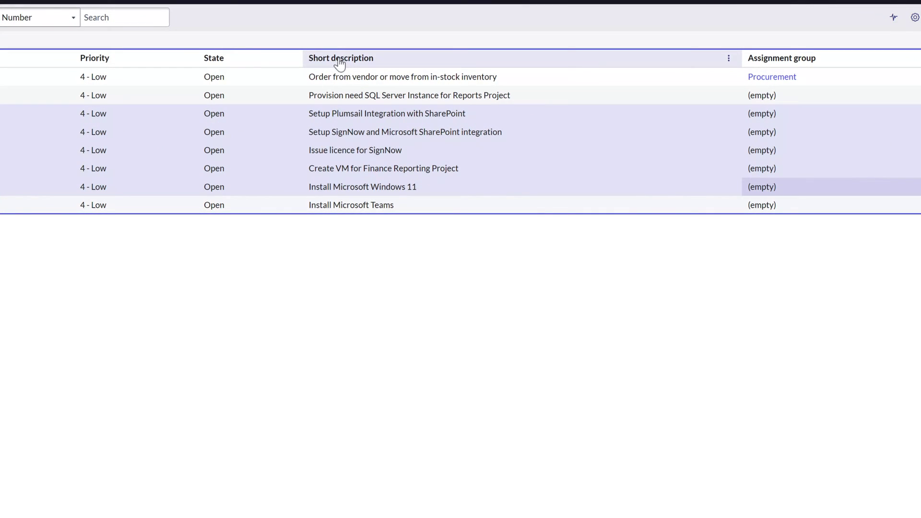
right_click(339, 63)
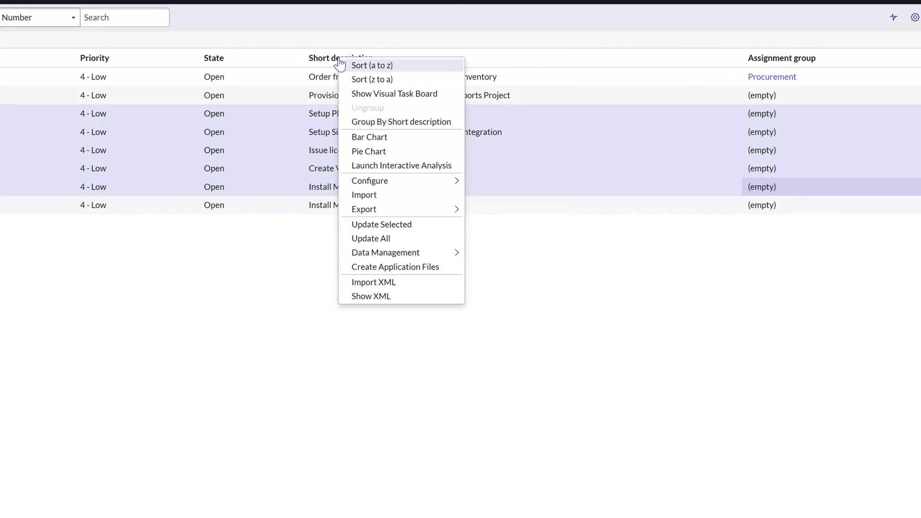
left_click(432, 224)
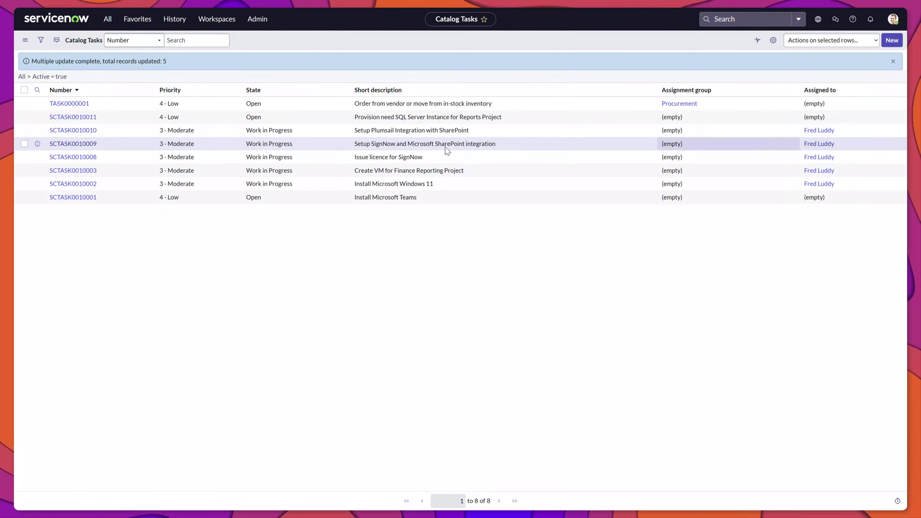
- Open the SCTASK0010009 task record
left_click(73, 144)
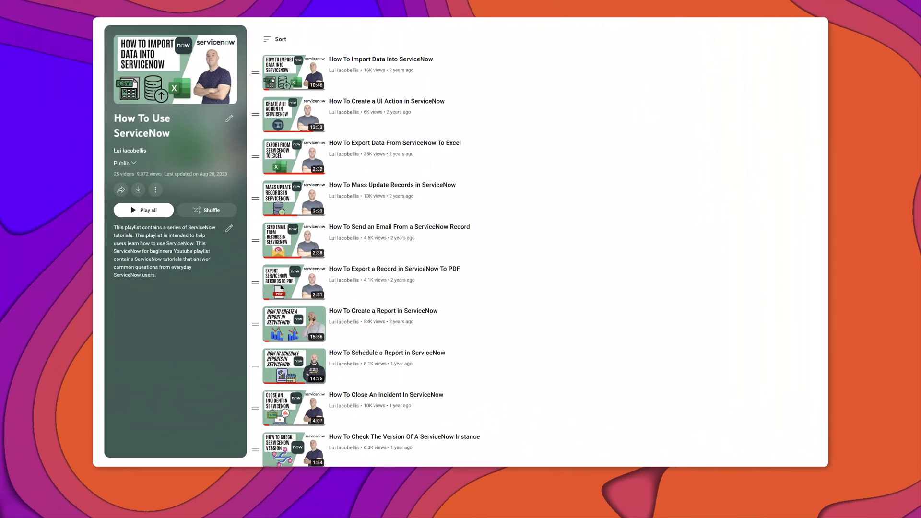
- Scroll the How To Use ServiceNow playlist down to the Add Users To An Assignment Group tutorial
scroll(460, 240, "down", 2)
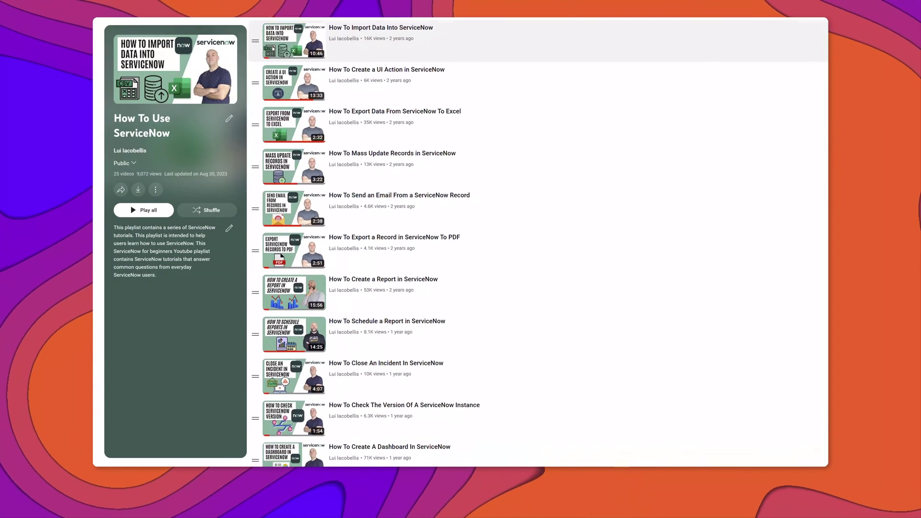
scroll(528, 240, "down", 2)
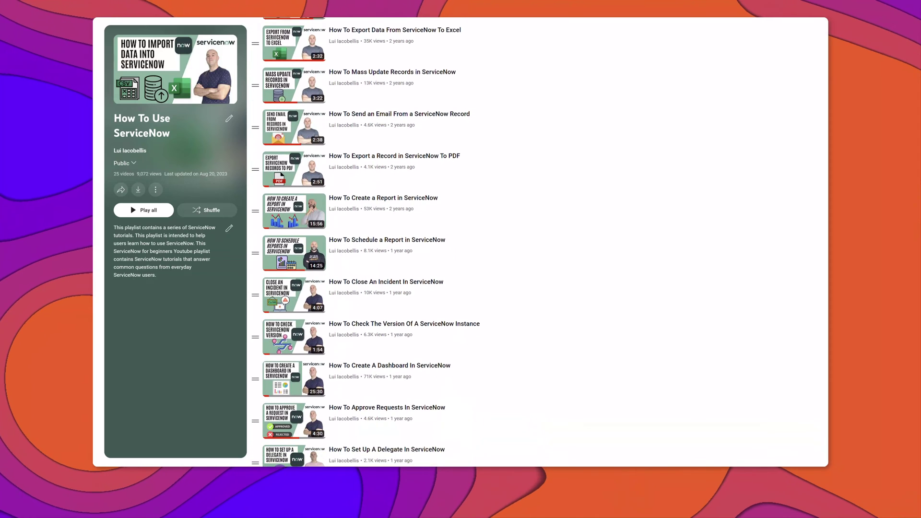
scroll(528, 240, "down", 2)
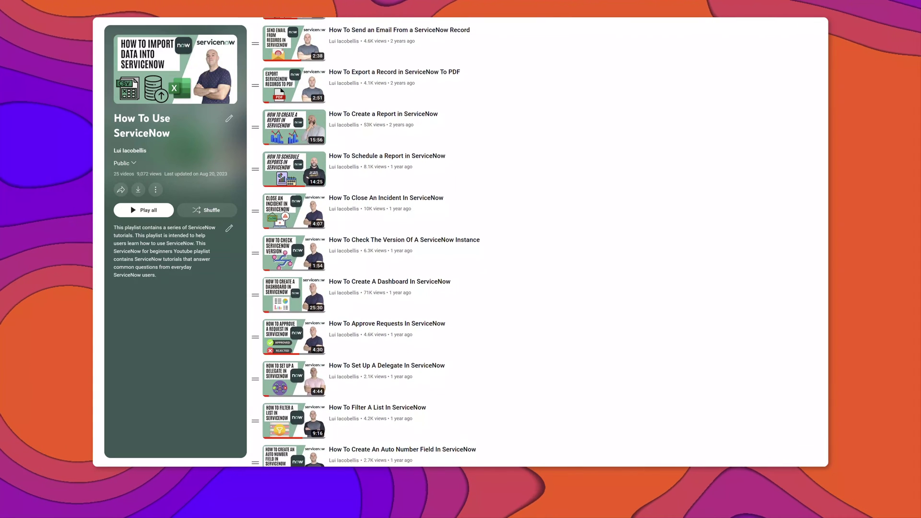
scroll(528, 240, "down", 2)
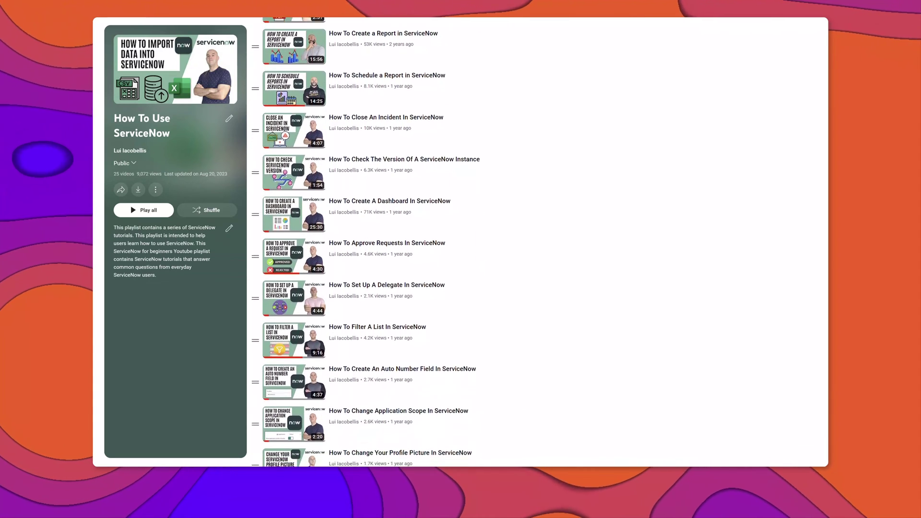
scroll(527, 46, "down", 1)
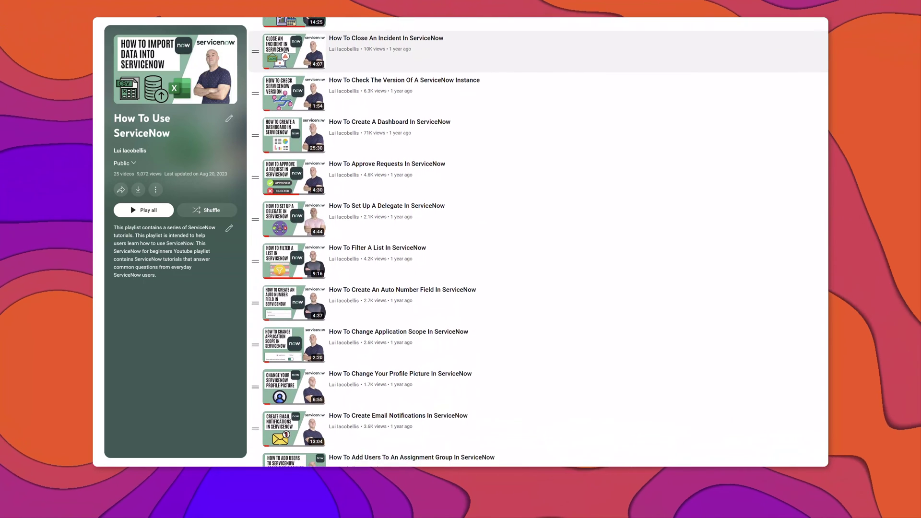